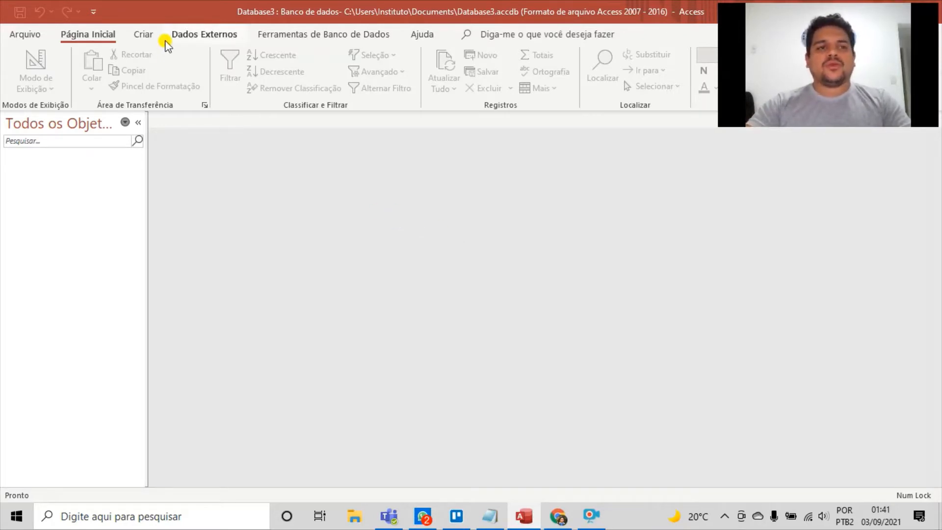
Start getting external data from a text file and choose to link to the data source by creating a linked table
click(182, 36)
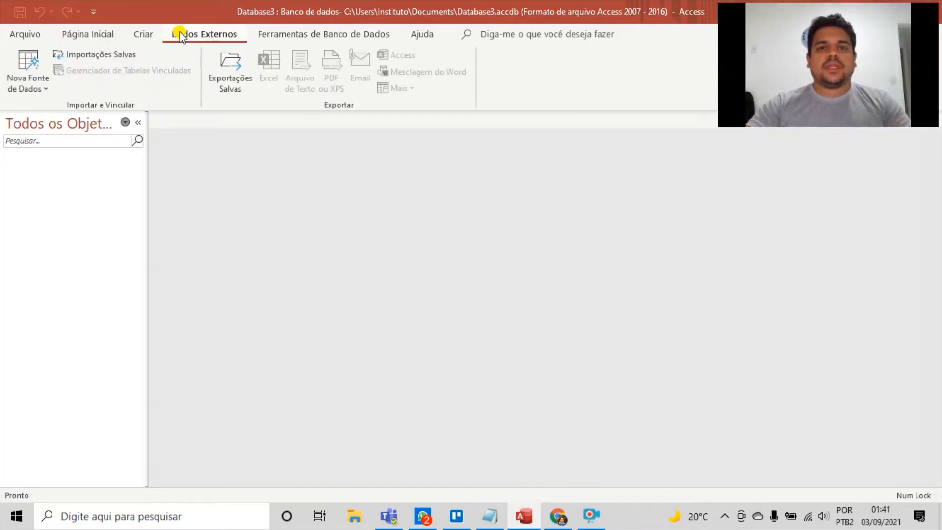
click(27, 87)
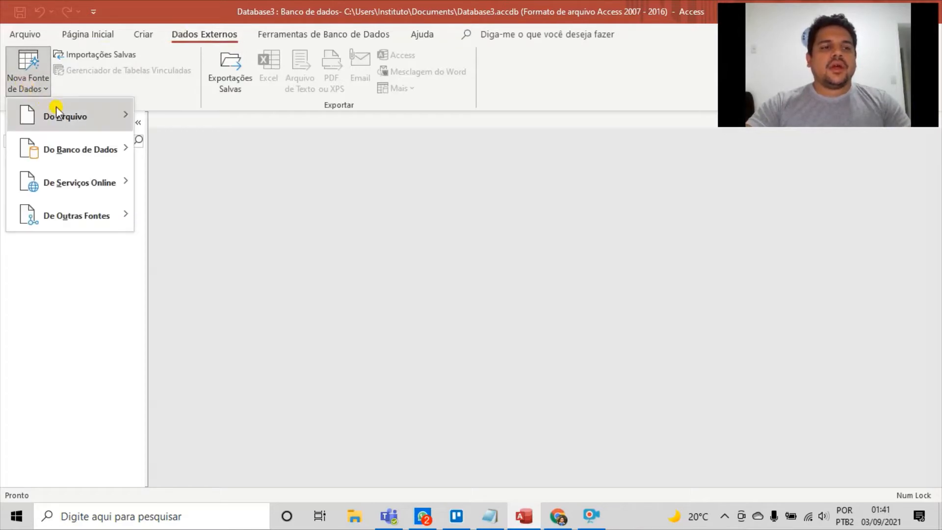
mouse_move(101, 122)
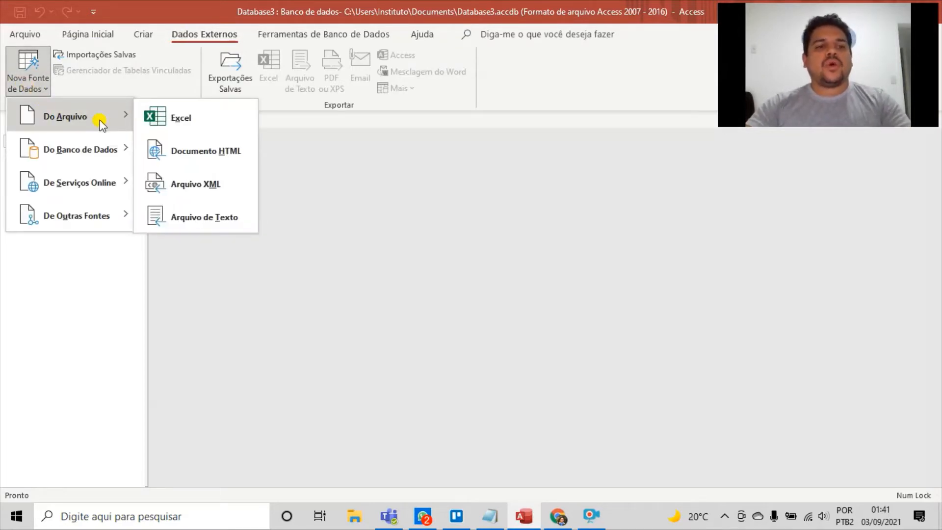
click(192, 220)
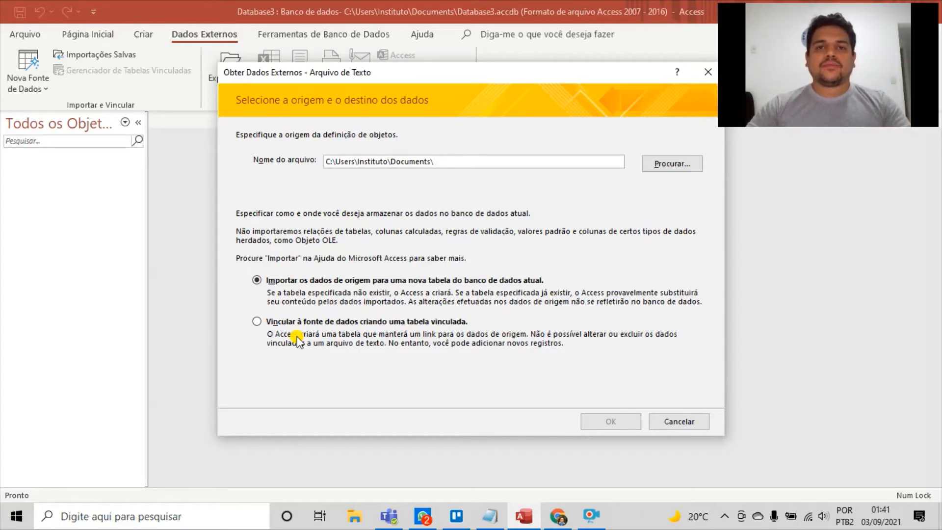
click(274, 324)
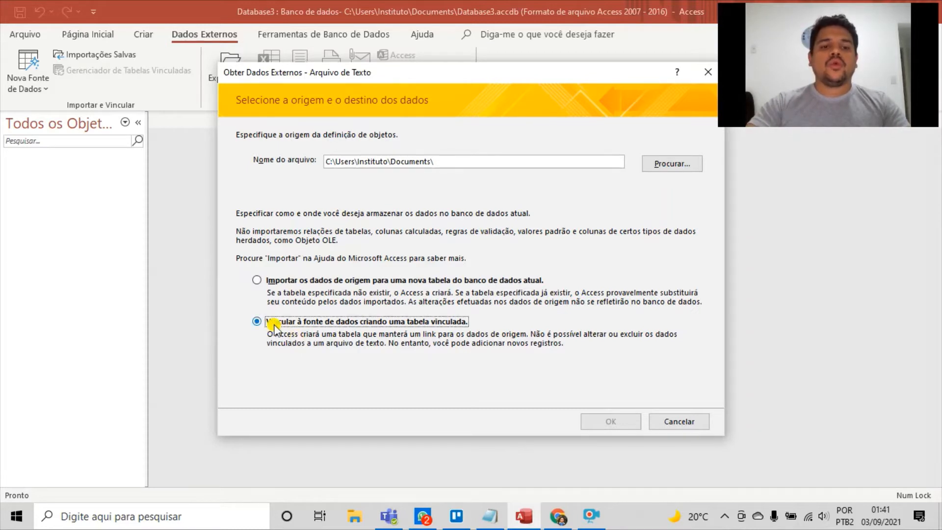
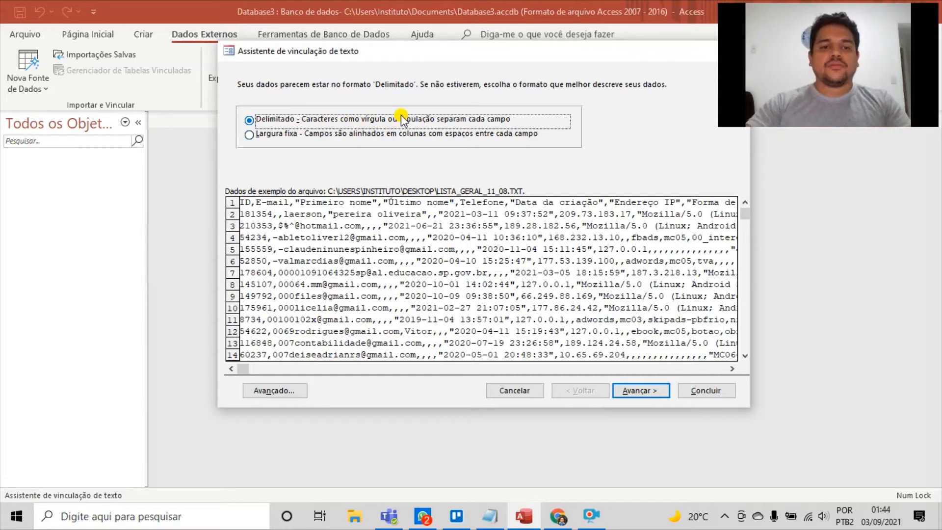
Accept the delimited format for the text file and mark the first row as containing field names
click(637, 395)
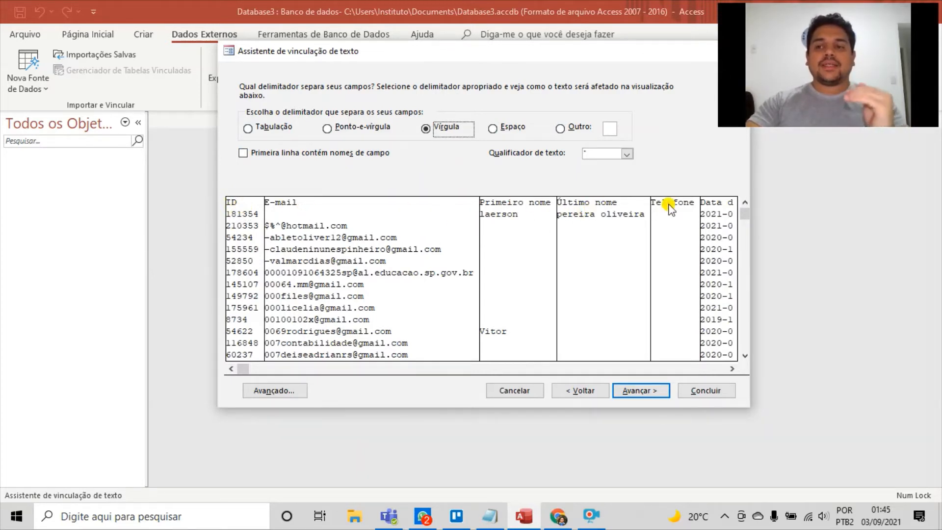
click(243, 153)
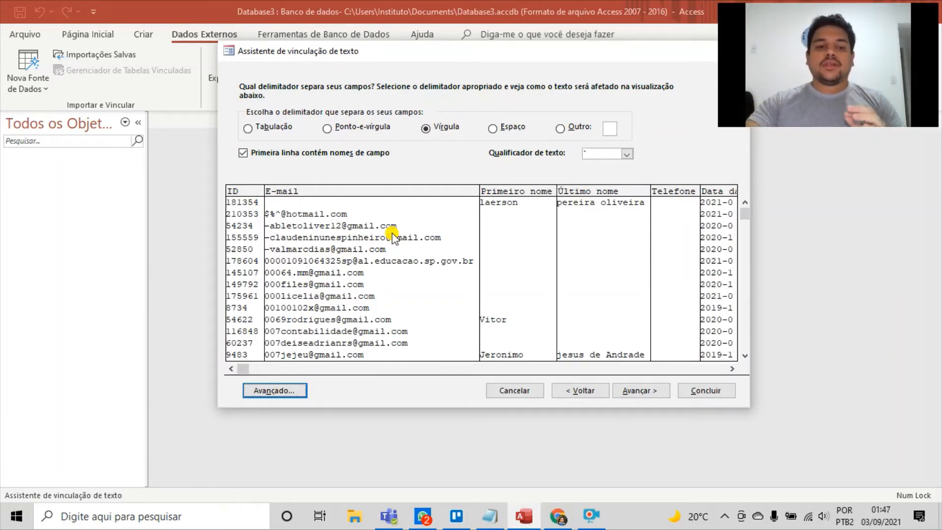
Set the decimal symbol to a period in the advanced link specification and proceed to the field options
click(288, 395)
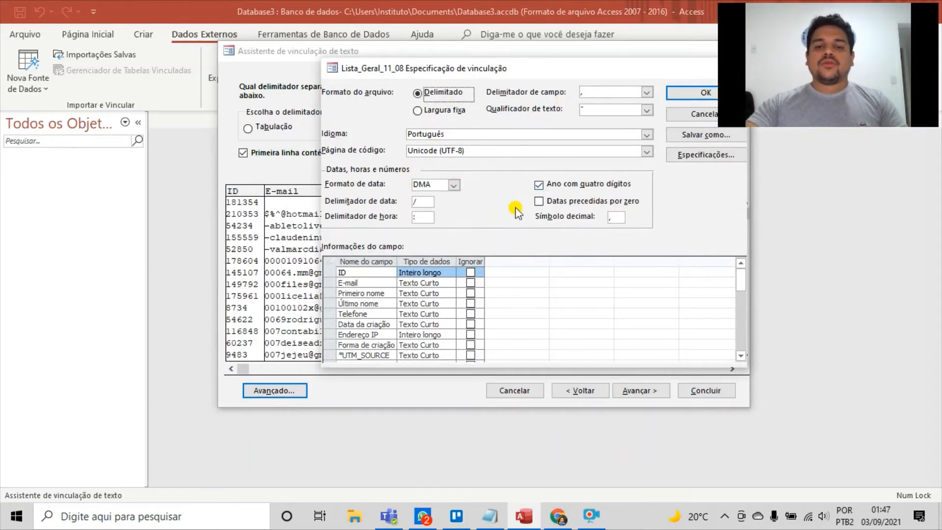
click(614, 218)
text(,)
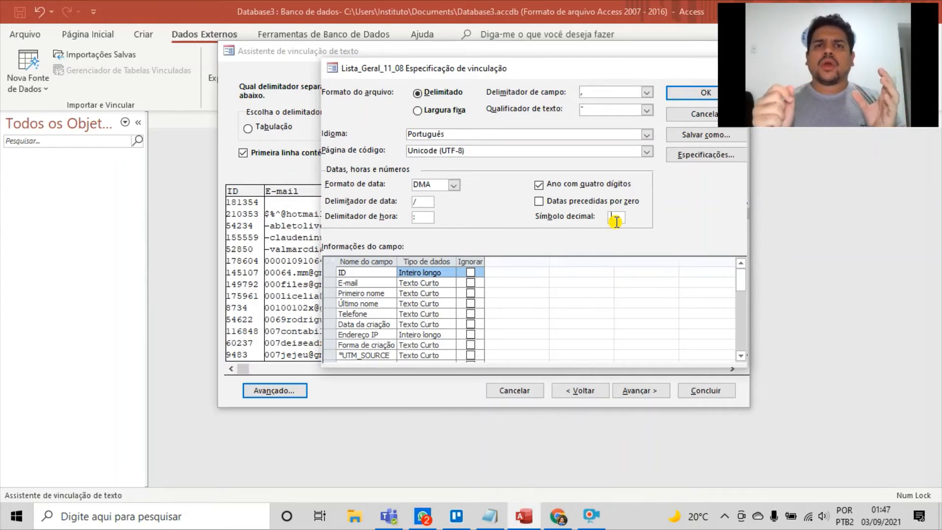
text(.)
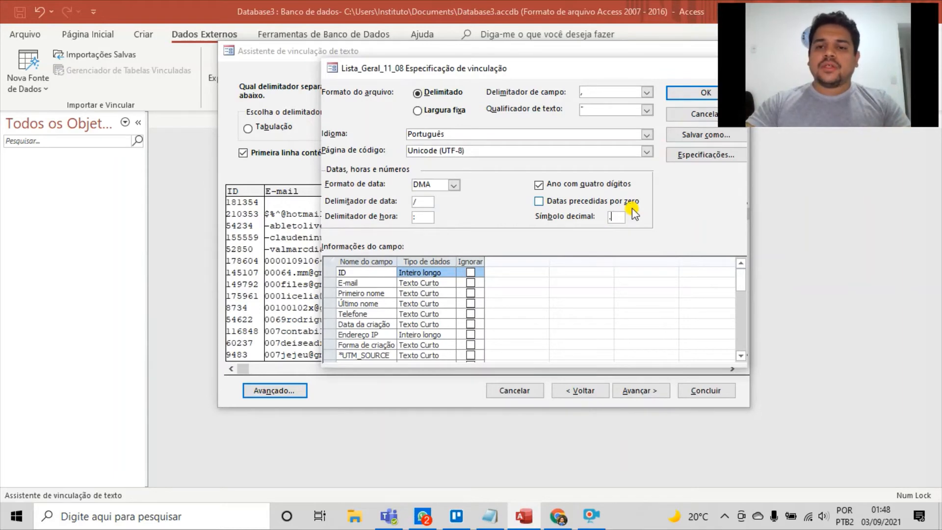
click(679, 95)
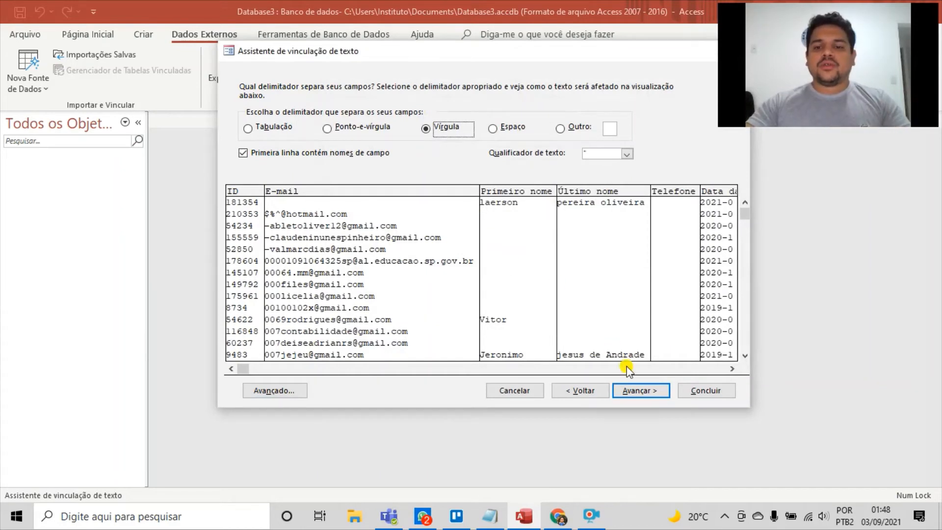
click(638, 390)
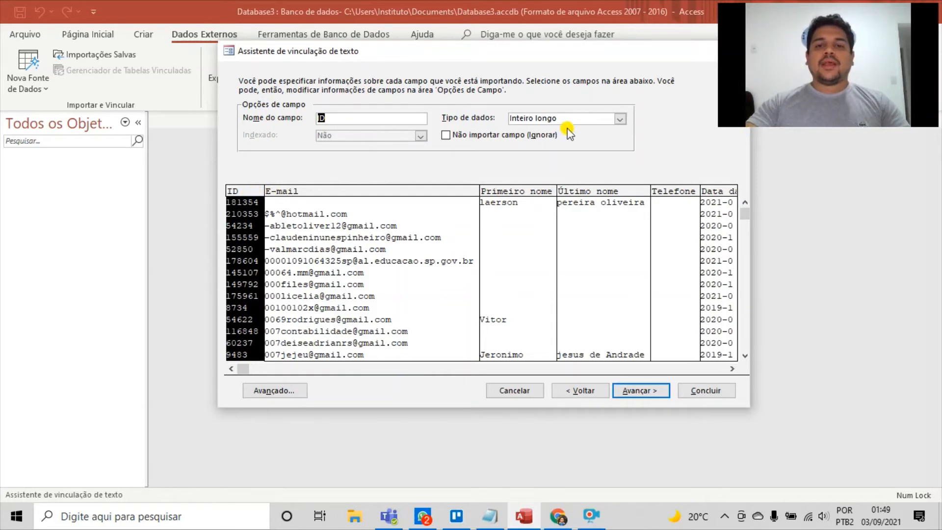
Set the ID field's data type to Texto Curto and check the types of the E-mail, Primeiro nome, Último nome and Telefone fields
click(620, 119)
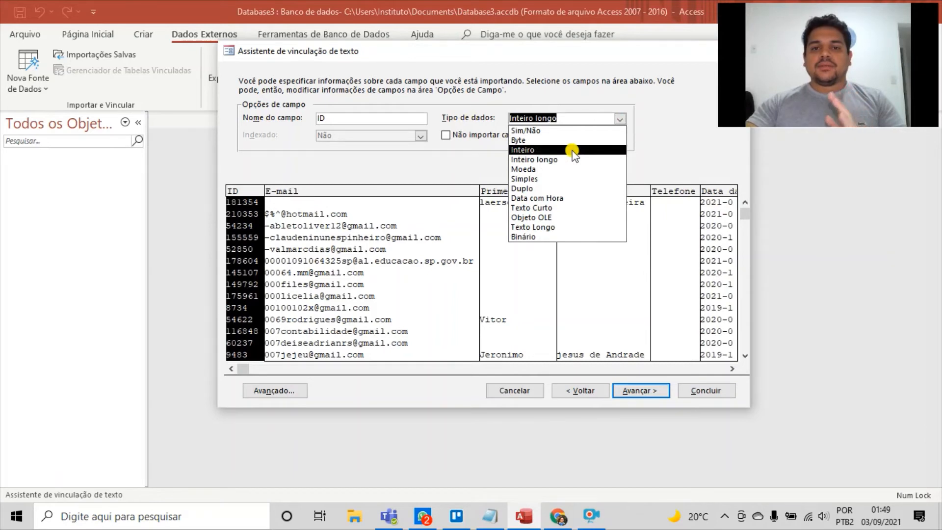
click(551, 208)
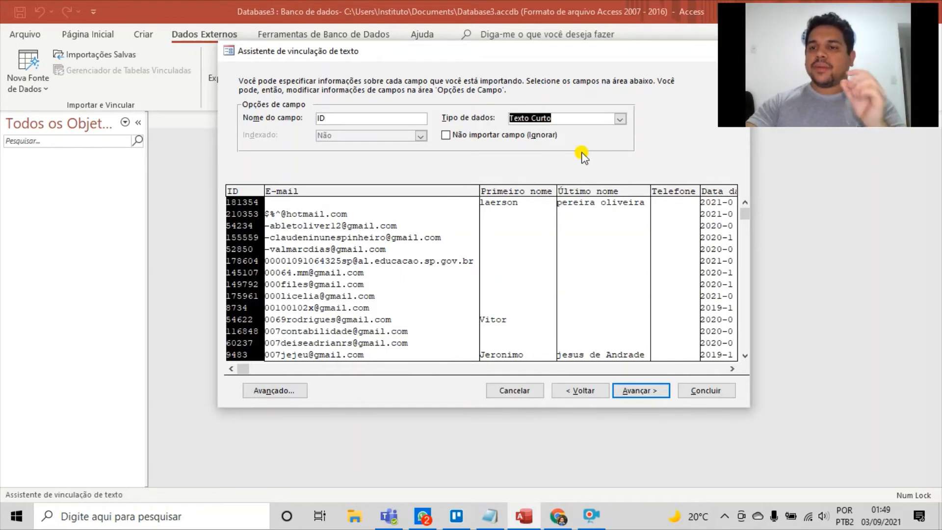
click(419, 191)
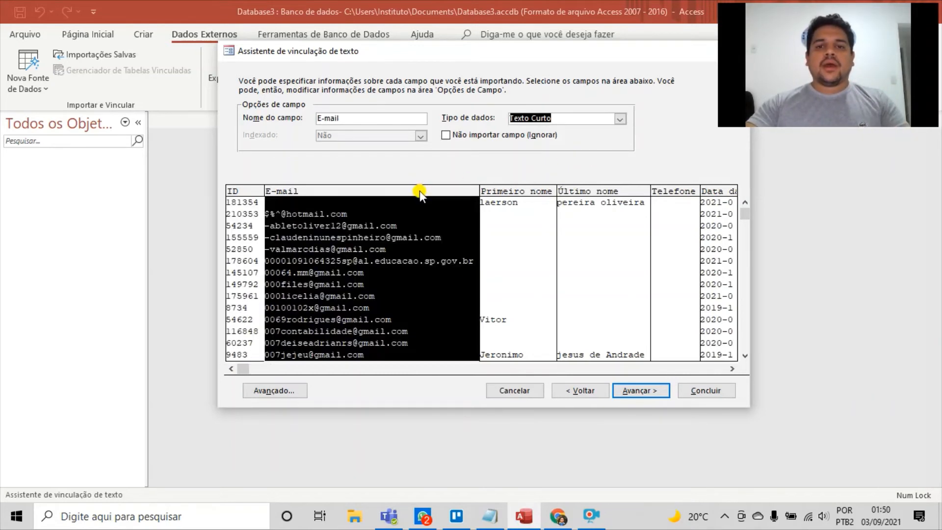
click(537, 196)
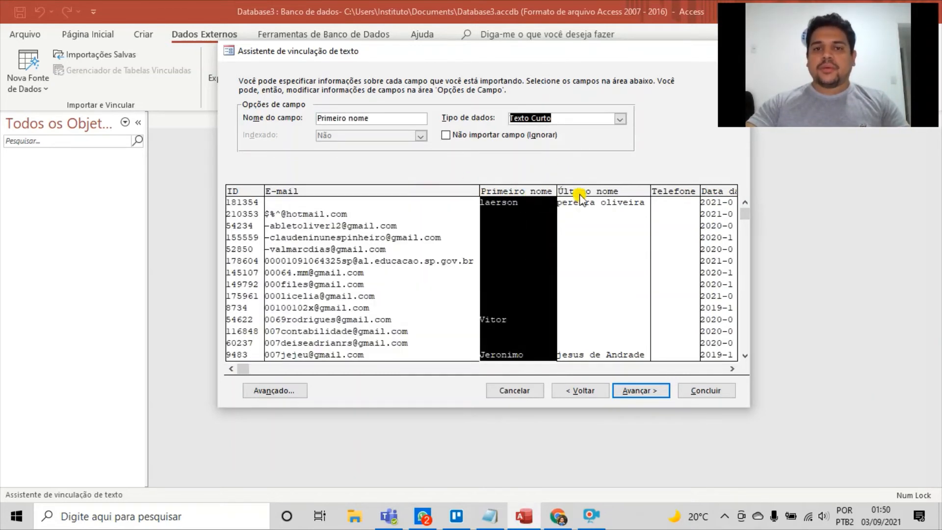
click(608, 195)
click(686, 196)
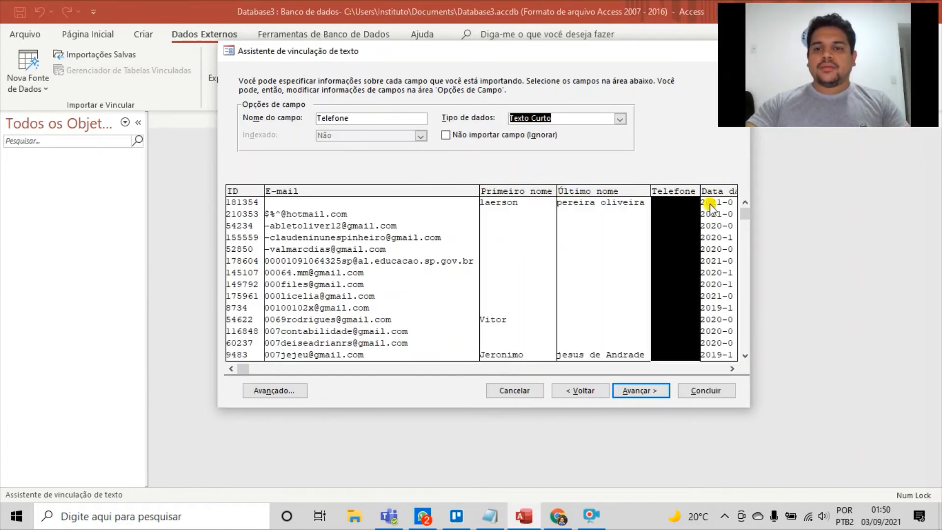
Set the data type of the Data da criação field to Data com Hora
click(727, 196)
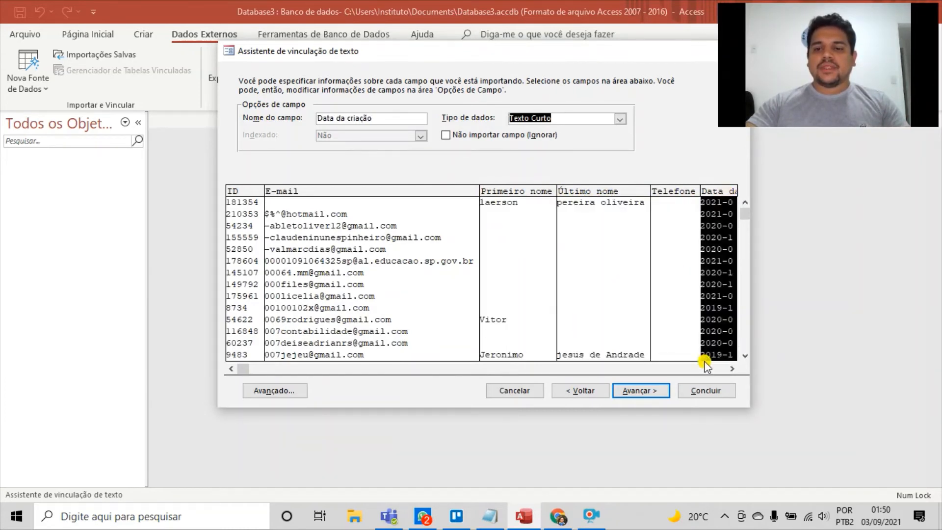
click(731, 368)
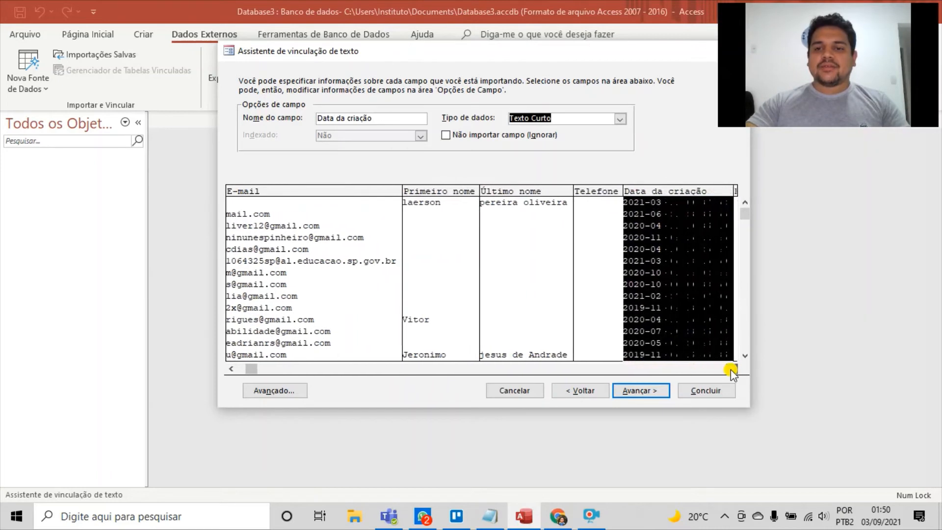
drag(730, 369, 731, 369)
click(578, 196)
click(509, 193)
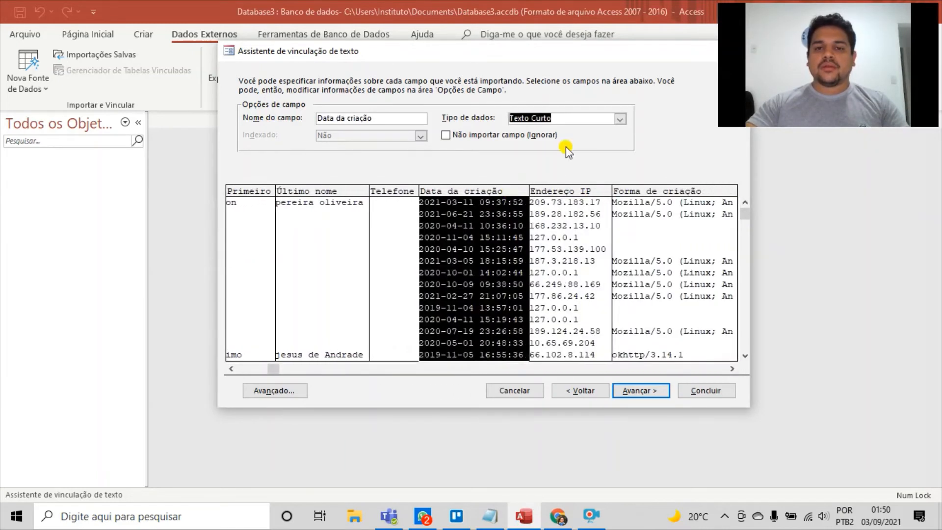
click(621, 120)
click(570, 197)
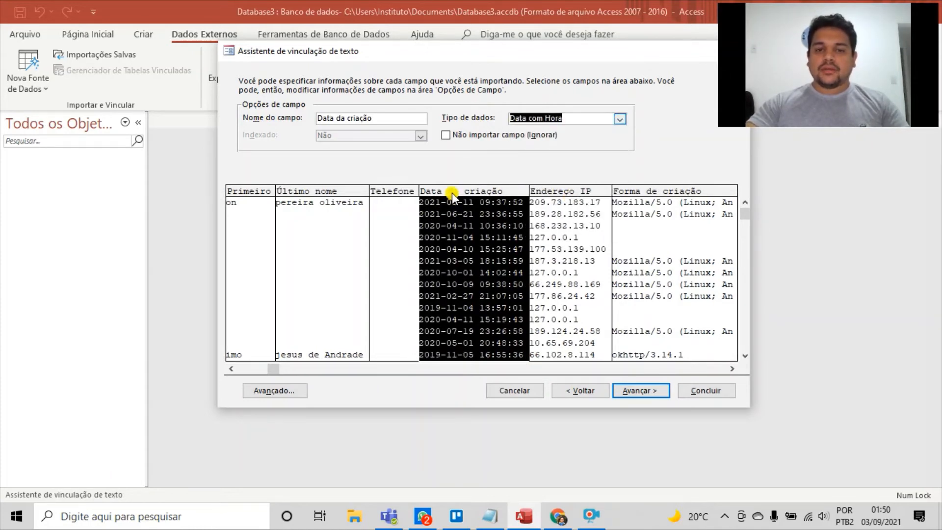
Set the data type of the Endereço IP field to Texto Curto
click(573, 193)
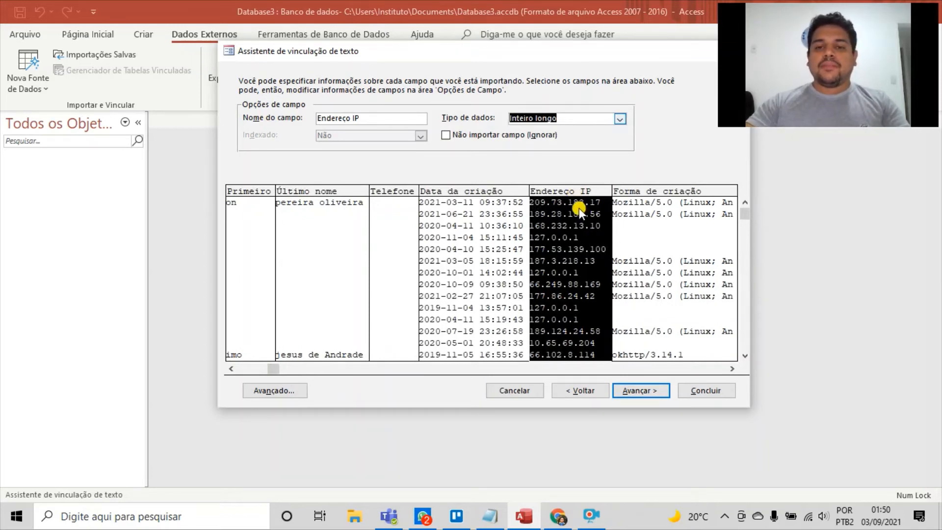
click(620, 121)
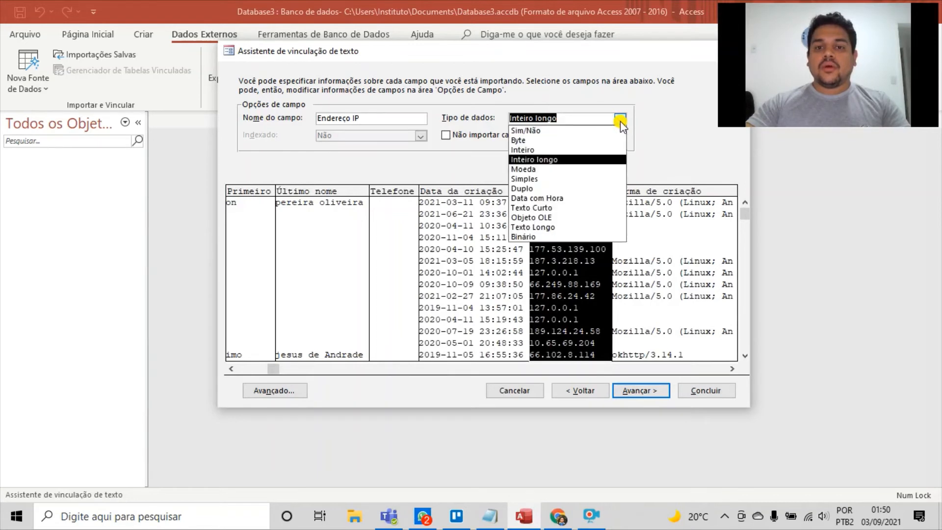
click(575, 208)
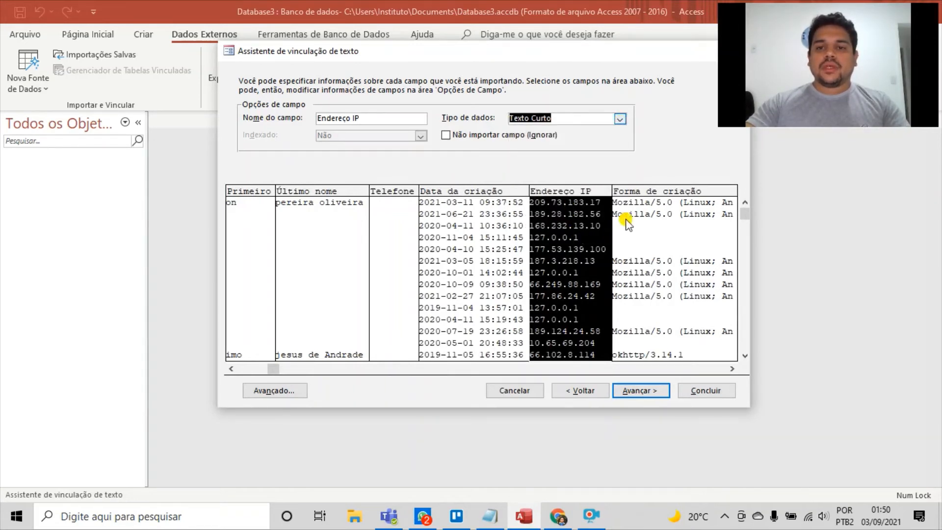
Set the data type of the Forma de criação field to Texto Longo
click(673, 189)
click(732, 368)
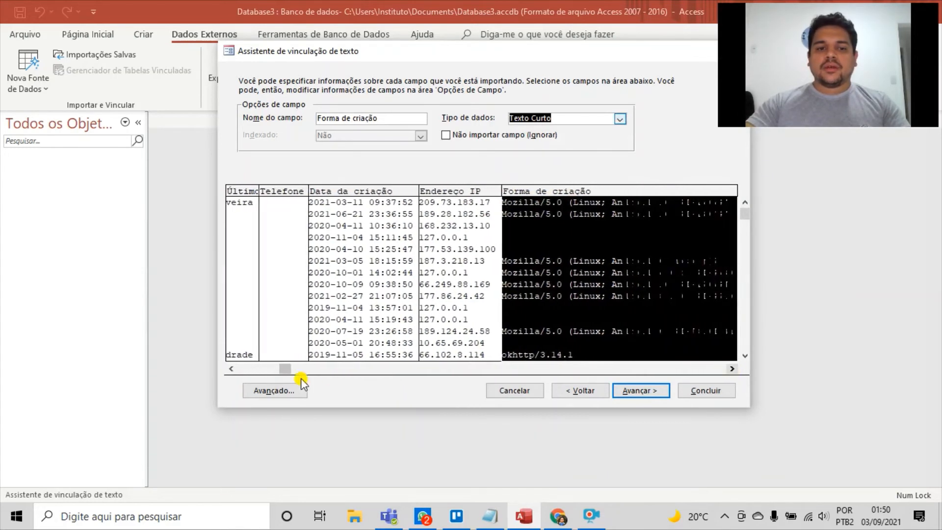
drag(289, 369, 331, 371)
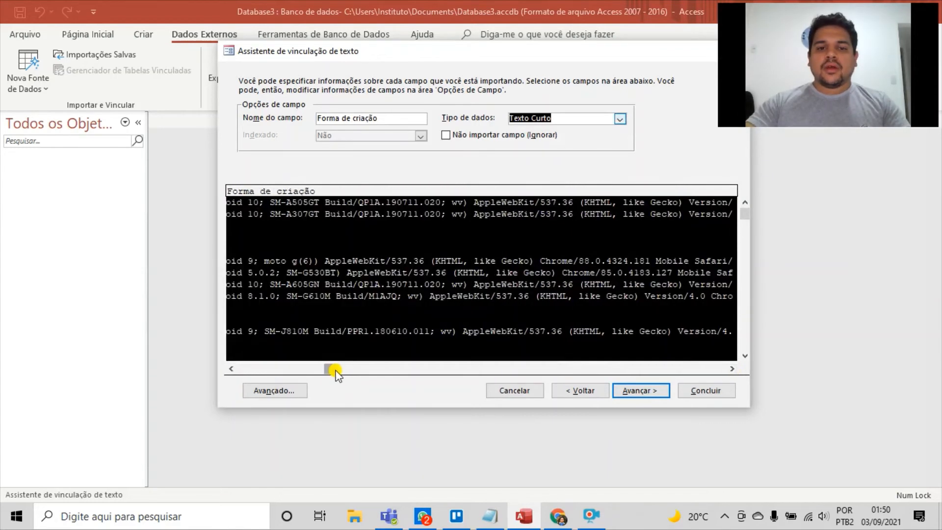
click(620, 119)
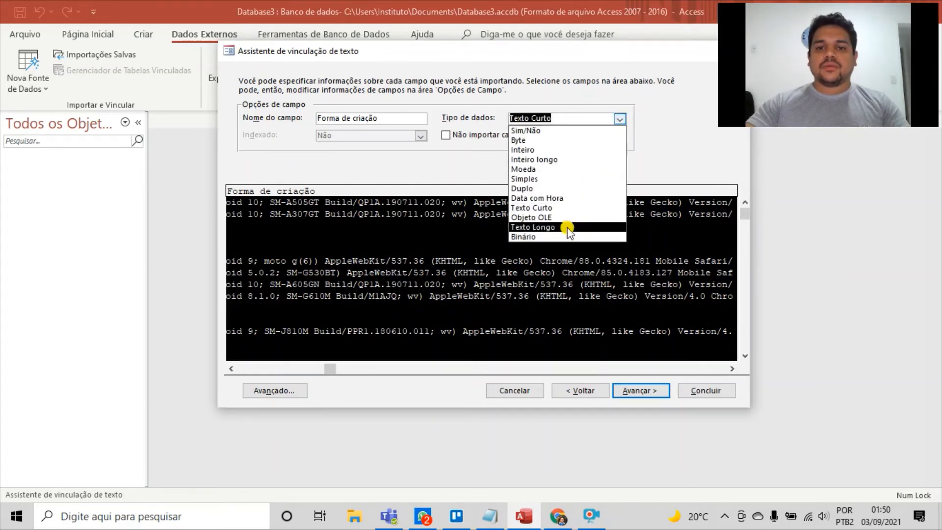
click(609, 227)
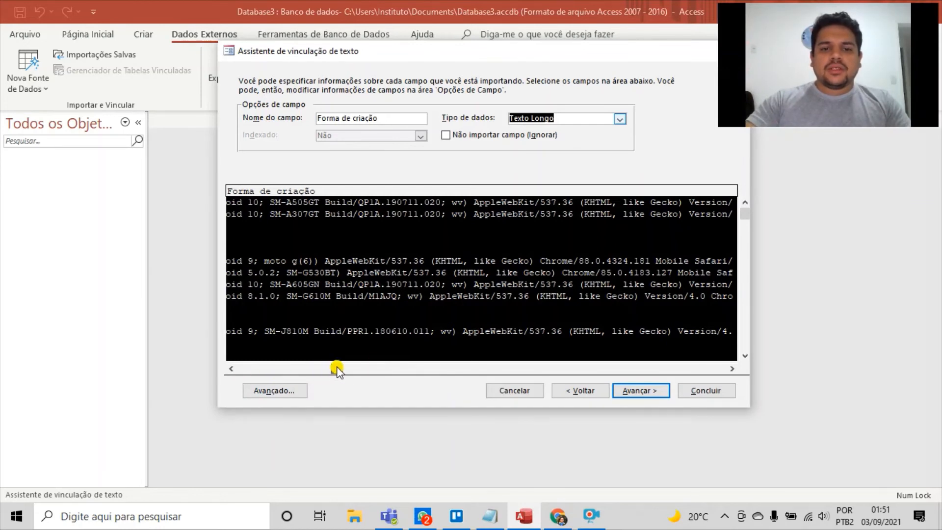
Check the data types of the remaining fields, from *UTM_SOURCE through *Link Boleto and *WhatsApp to *Número do WhatsApp
drag(335, 368, 460, 368)
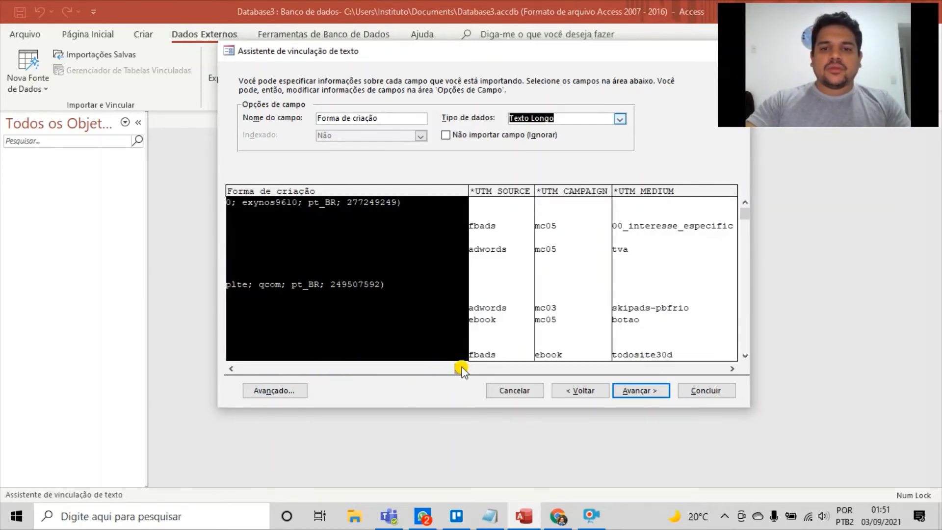
click(516, 191)
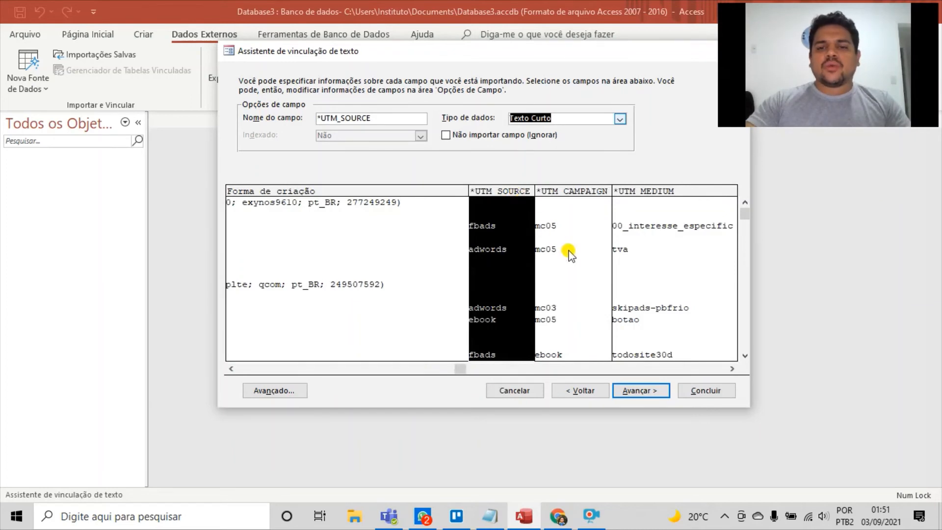
drag(459, 368, 517, 371)
click(417, 227)
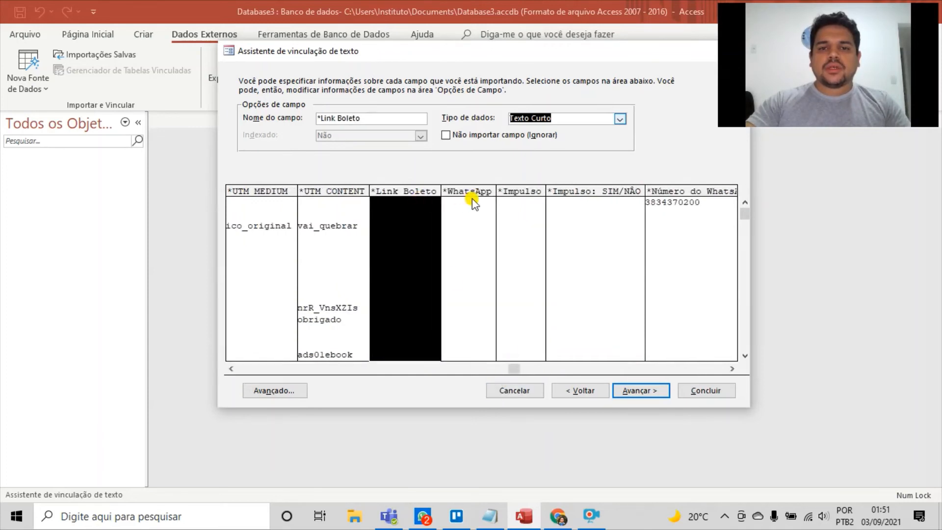
click(471, 199)
click(511, 202)
click(632, 210)
click(675, 204)
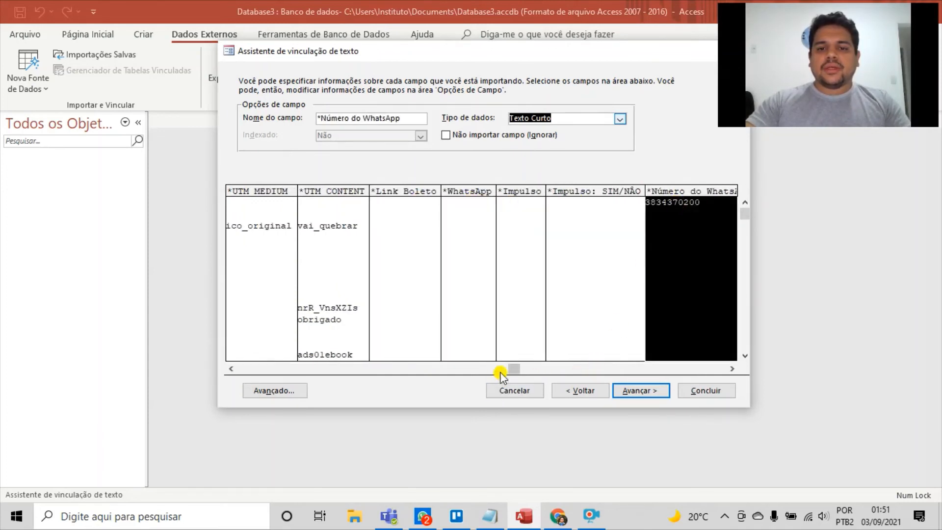
drag(531, 369, 575, 371)
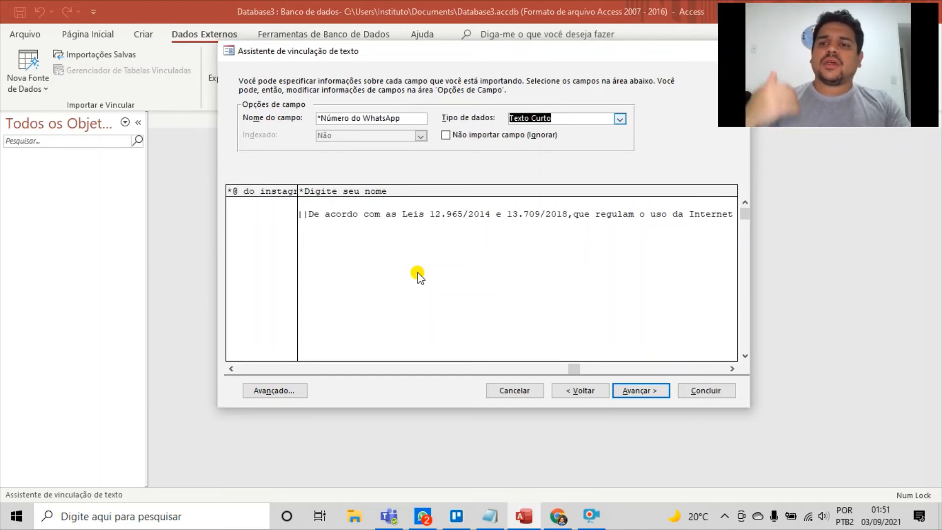
Save the advanced link specification under the name "Lista_Geral_Especificação de vinculação"
click(296, 387)
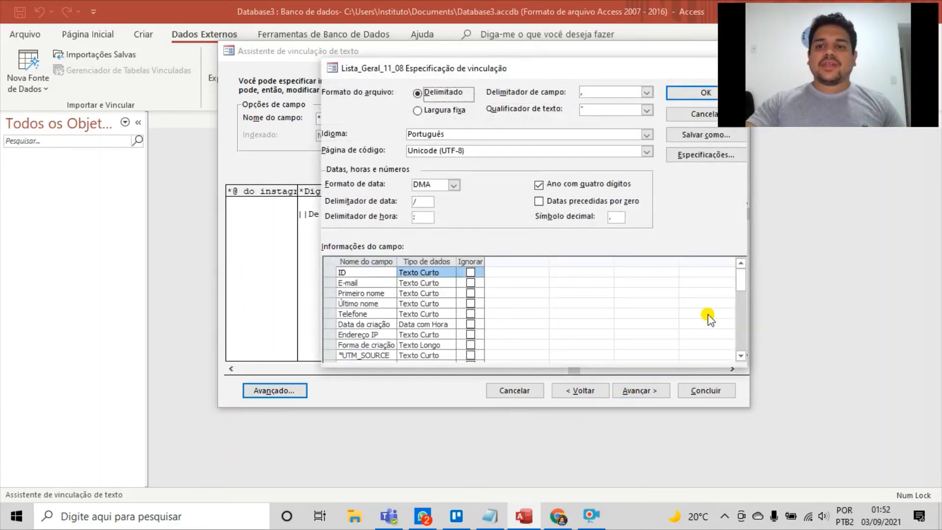
click(690, 136)
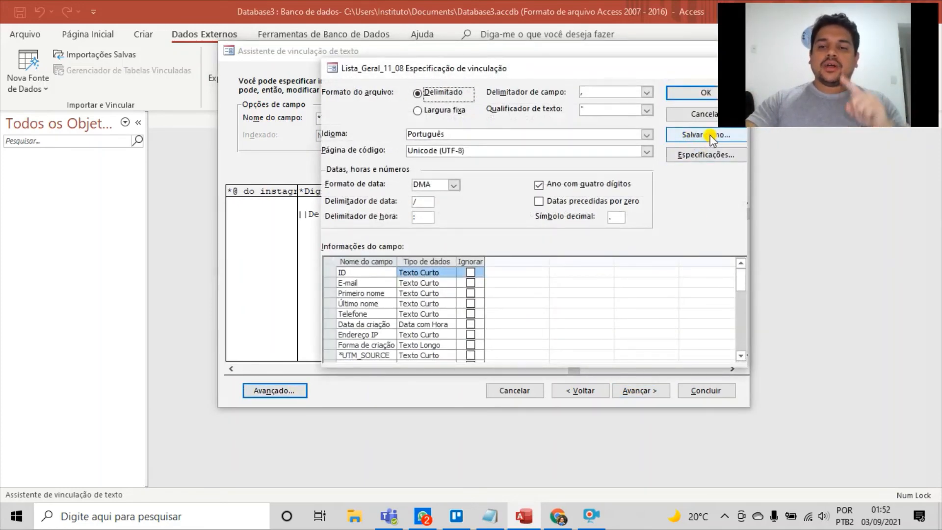
click(532, 186)
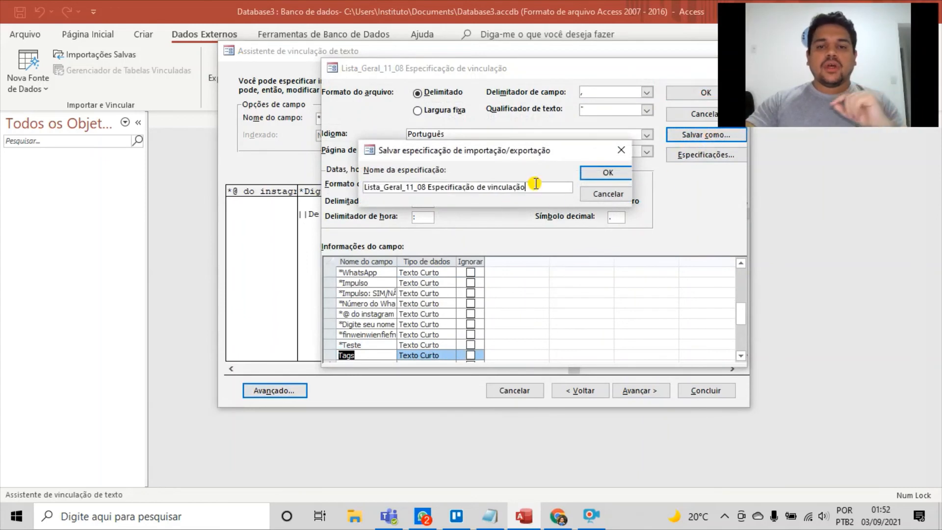
drag(532, 186, 374, 205)
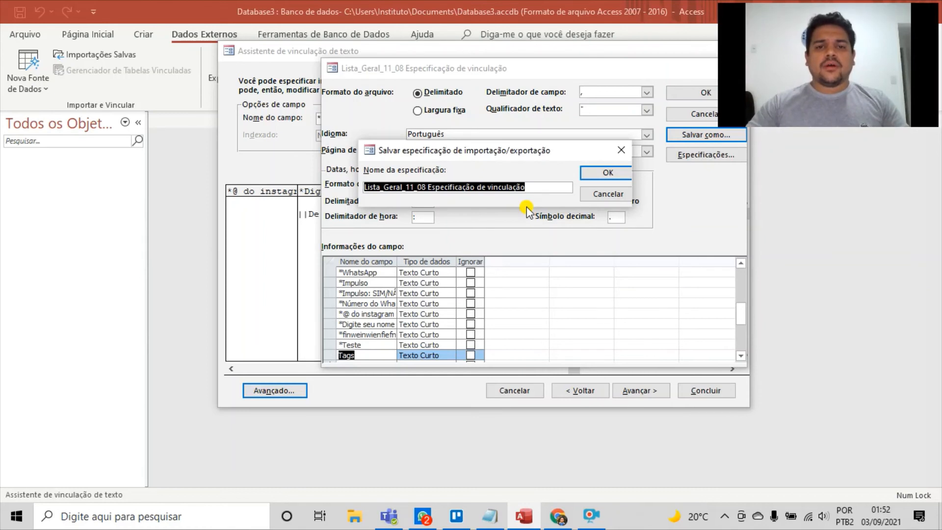
key(Home)
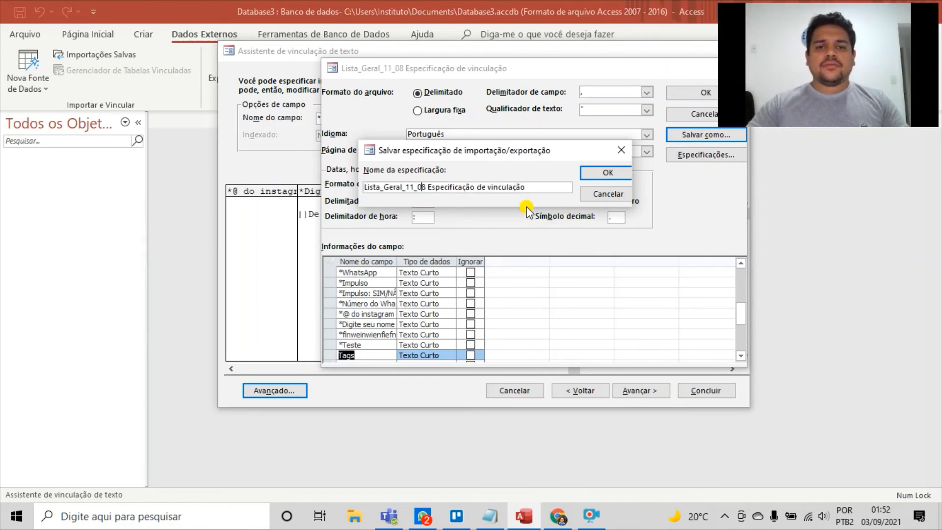
key(Delete)
key(BackSpace)
key(BackSpace)
key(BackSpace)
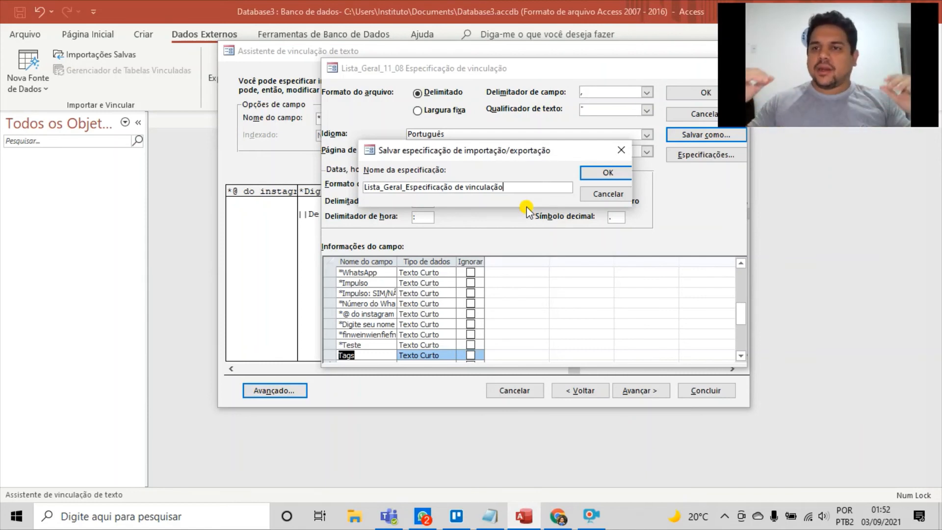
click(585, 173)
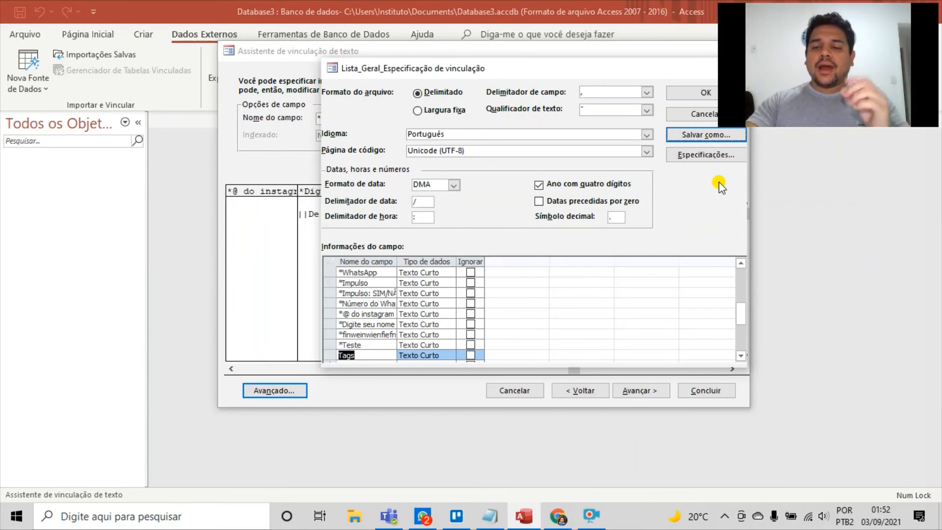
Check the list of saved import/export specifications and accept the advanced link specification settings
click(705, 155)
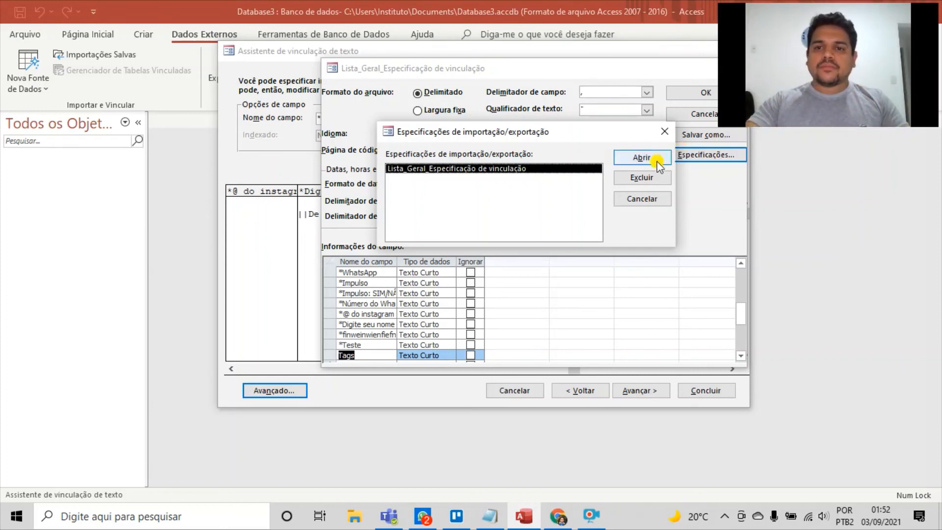
click(666, 135)
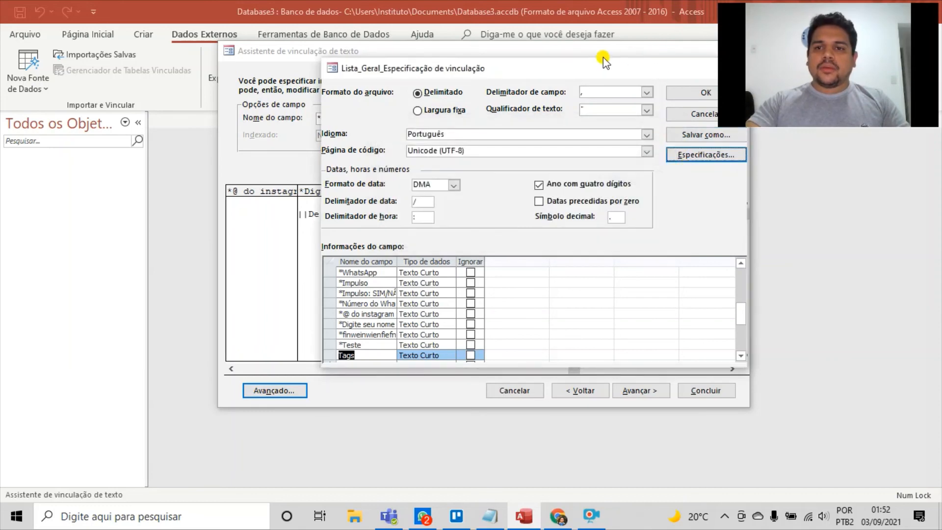
click(699, 95)
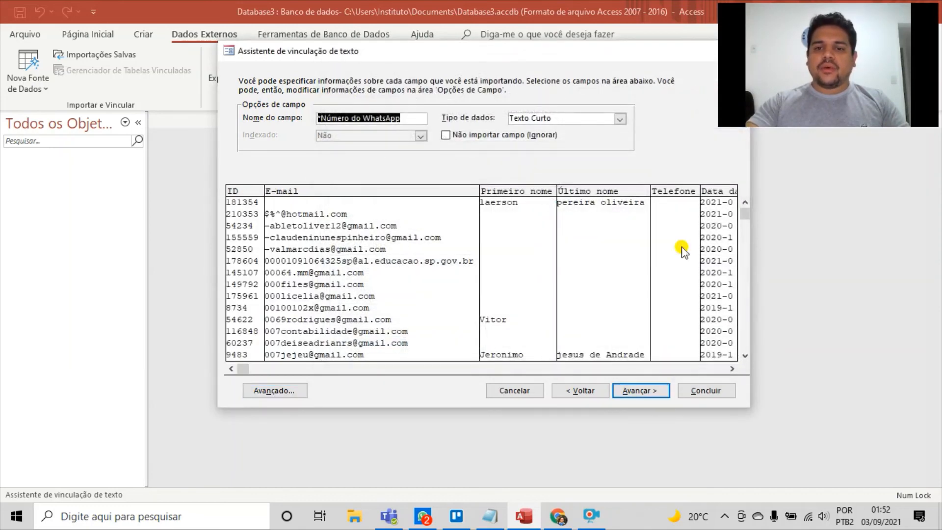
Name the linked table Lista_Geral_Contatos and finish linking the text file to the database
click(658, 394)
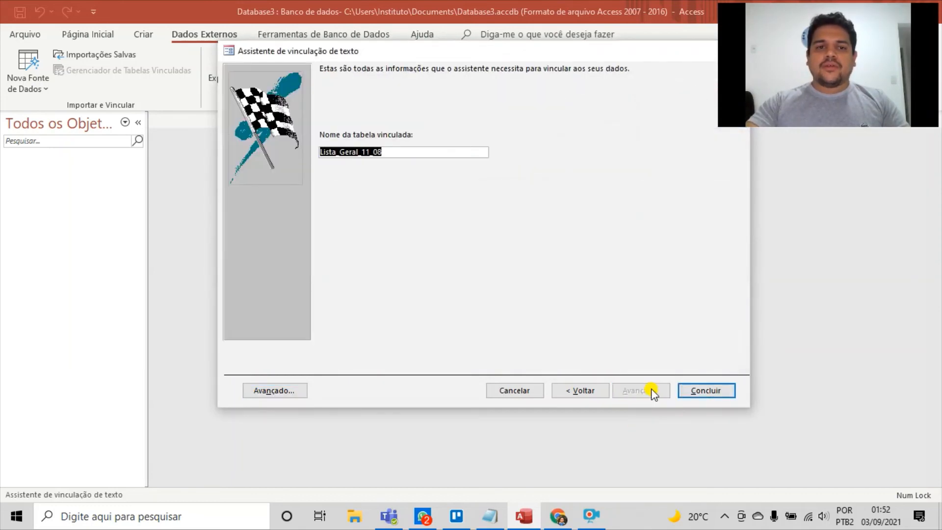
click(401, 150)
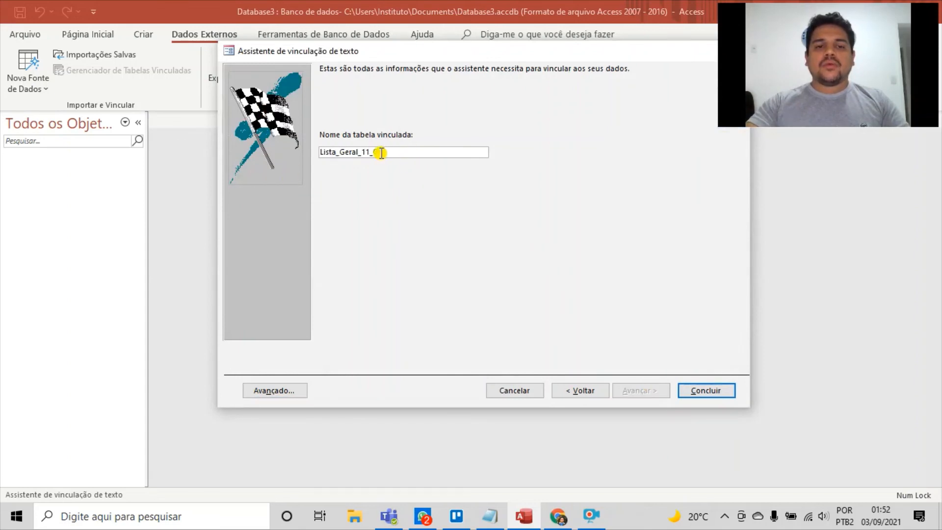
drag(381, 153, 364, 152)
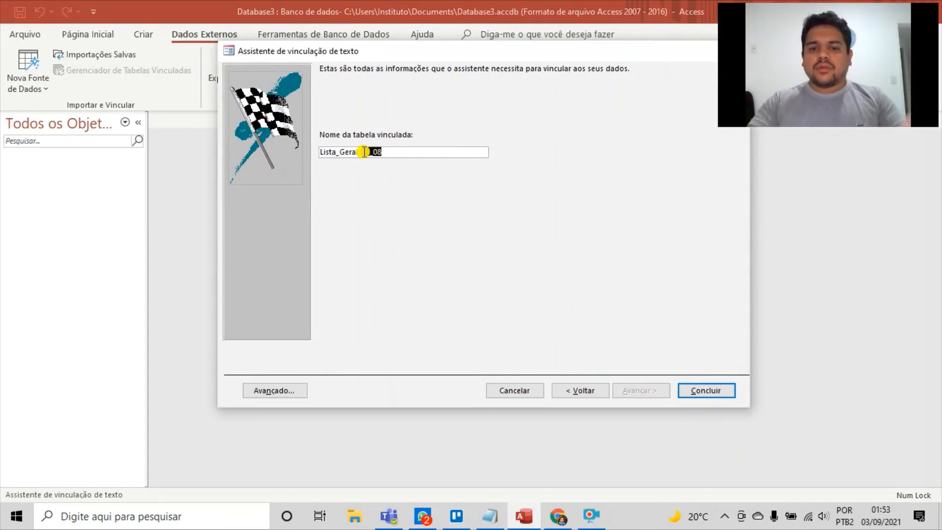
key(BackSpace)
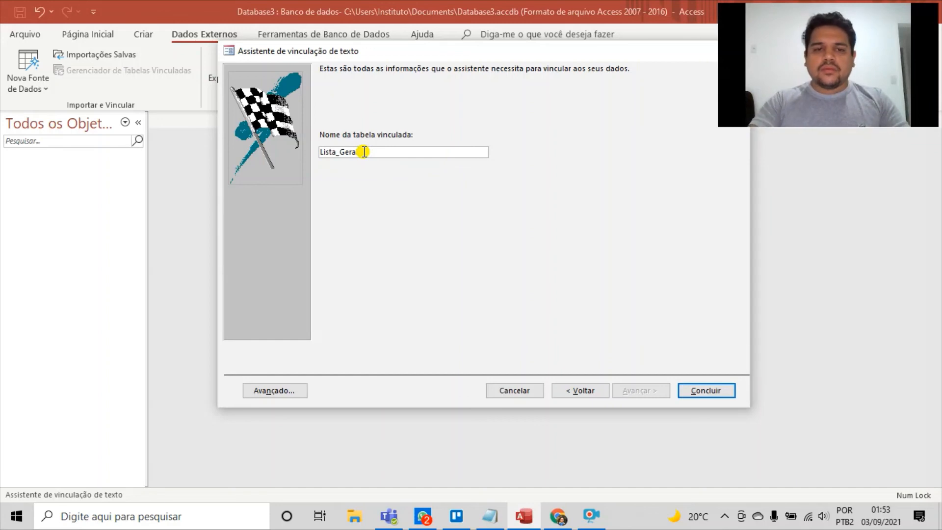
text(_Contatos)
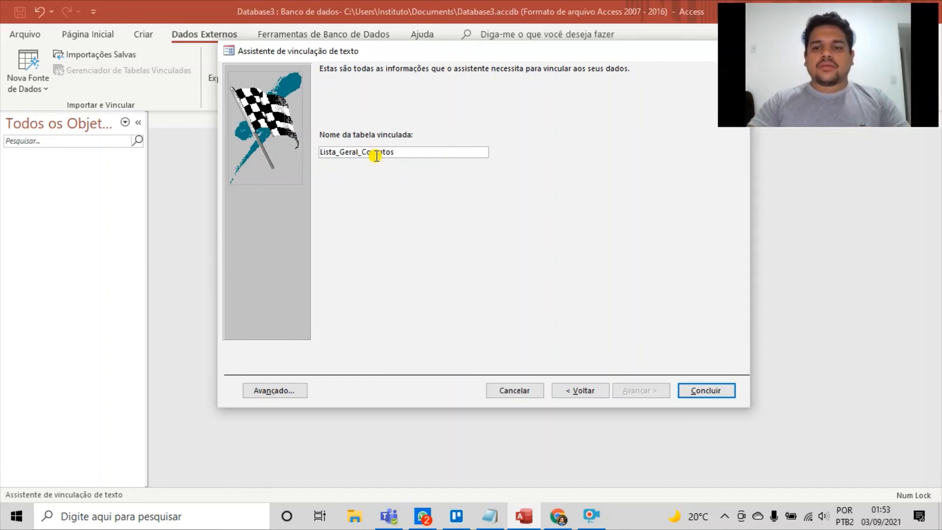
click(705, 390)
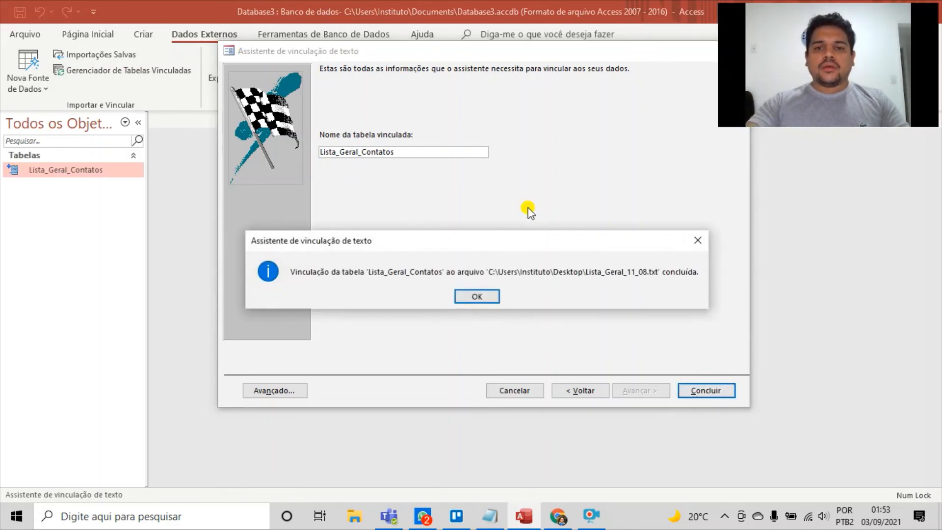
click(474, 298)
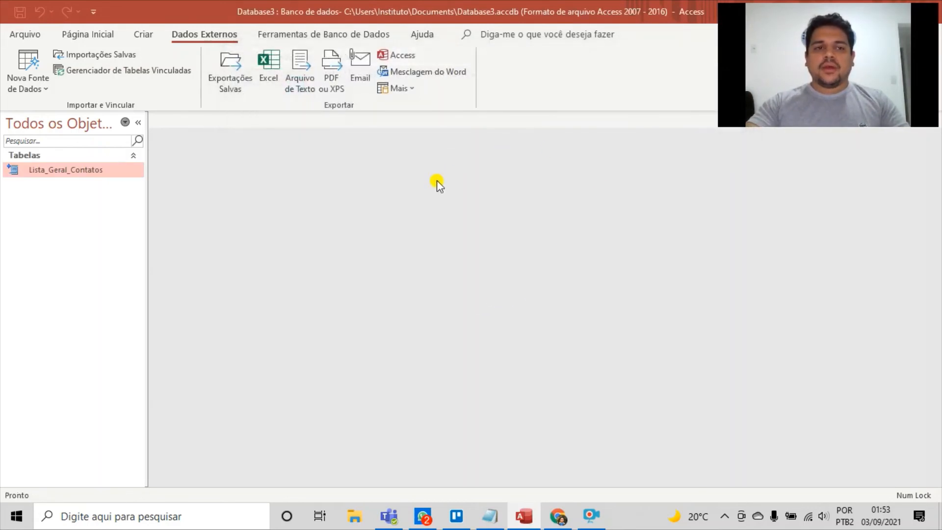
Open the linked table Lista_Geral_Contatos and look through its columns up to Tags
double_click(125, 173)
drag(439, 481, 619, 474)
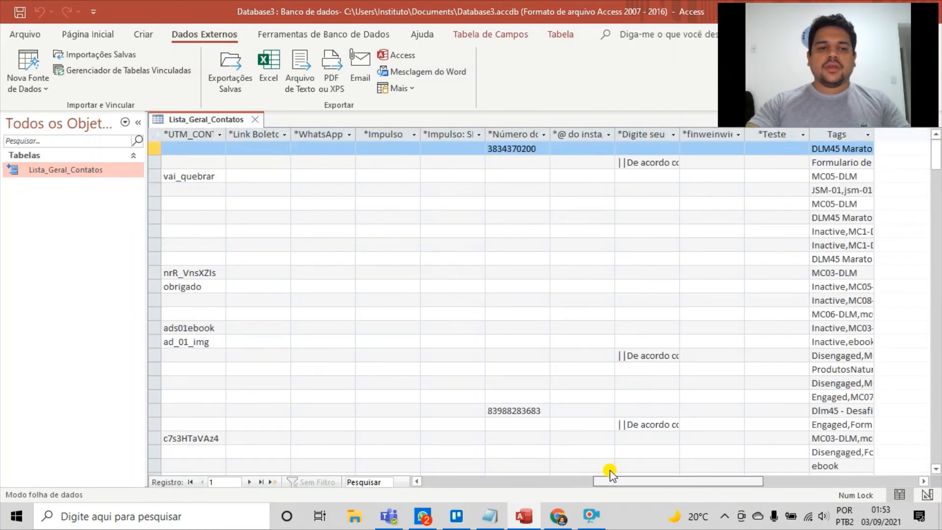